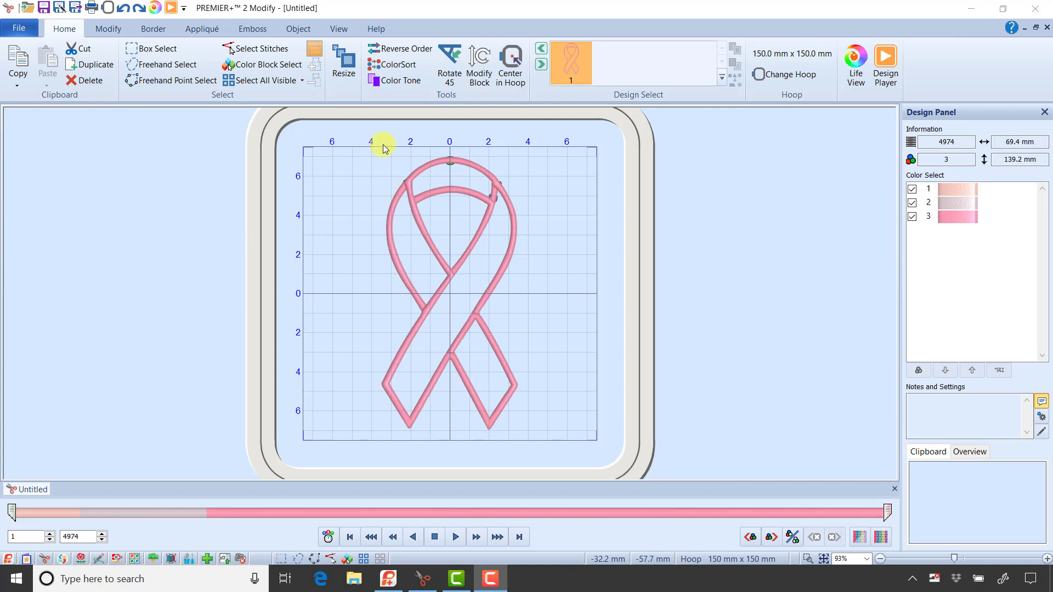
# - Hide colors 1 and 3 so that only the color 2 placement stitches of the ribbon are displayed
pyautogui.click(210, 32)
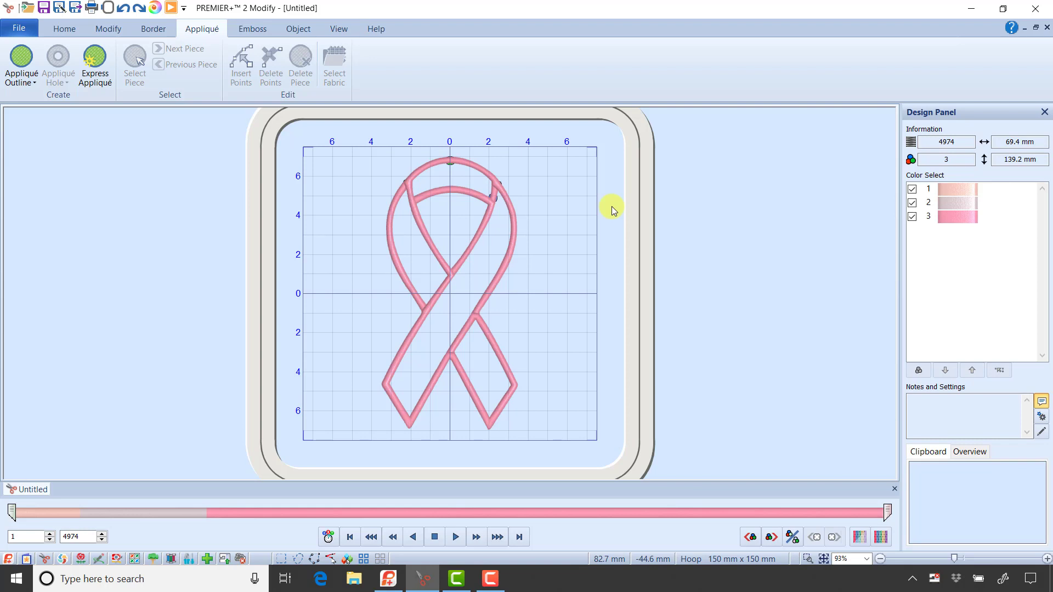
pyautogui.click(912, 188)
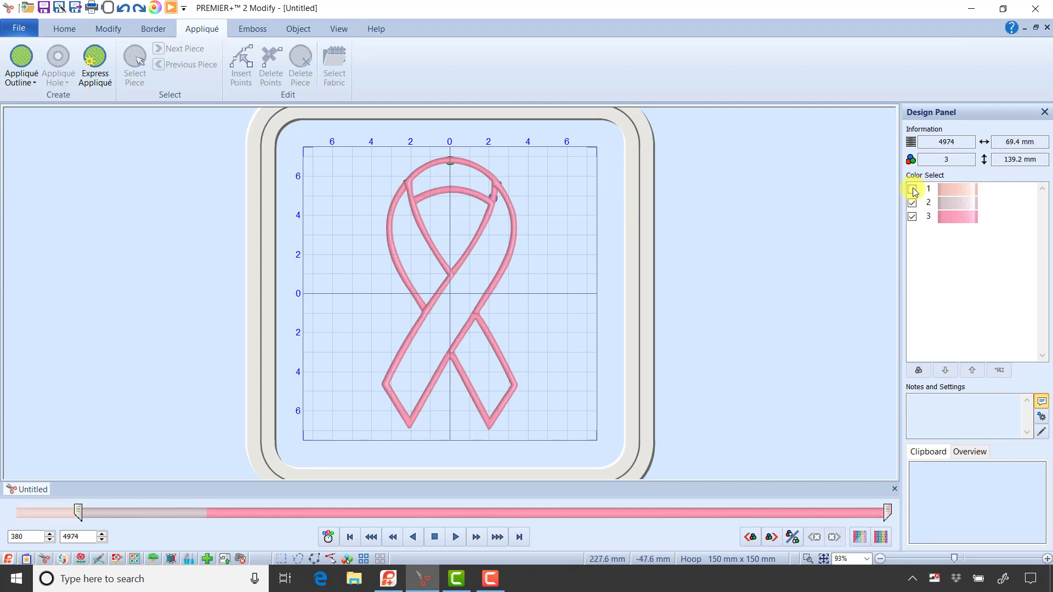
pyautogui.click(913, 217)
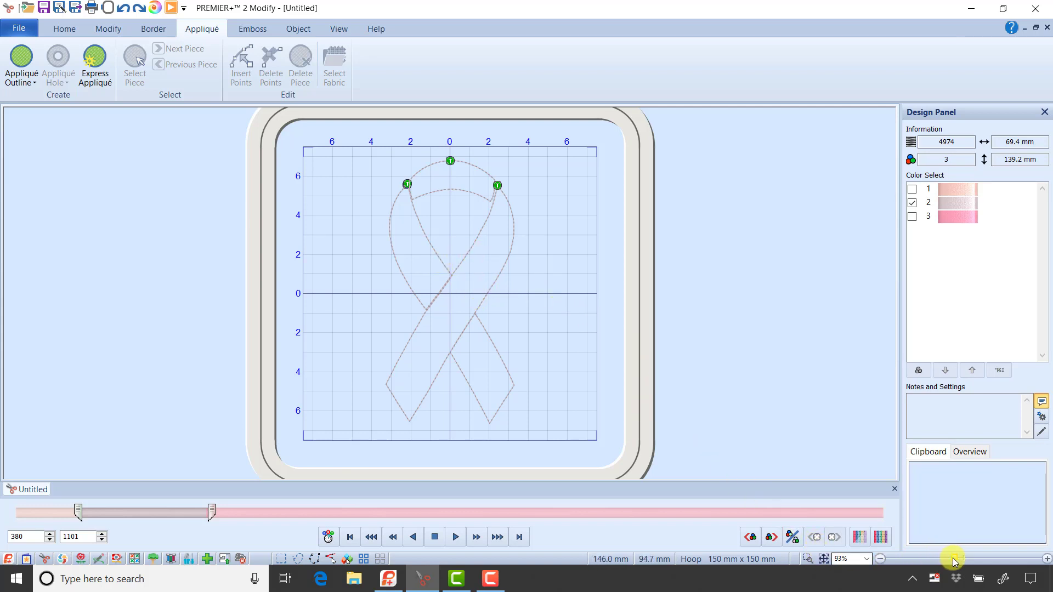
# - Start a freehand point appliqué outline at the ribbon's left crossing corner and trace curve points up the loop's left side
pyautogui.moveTo(955, 559); pyautogui.dragTo(981, 558)
pyautogui.moveTo(883, 329); pyautogui.dragTo(843, 294)
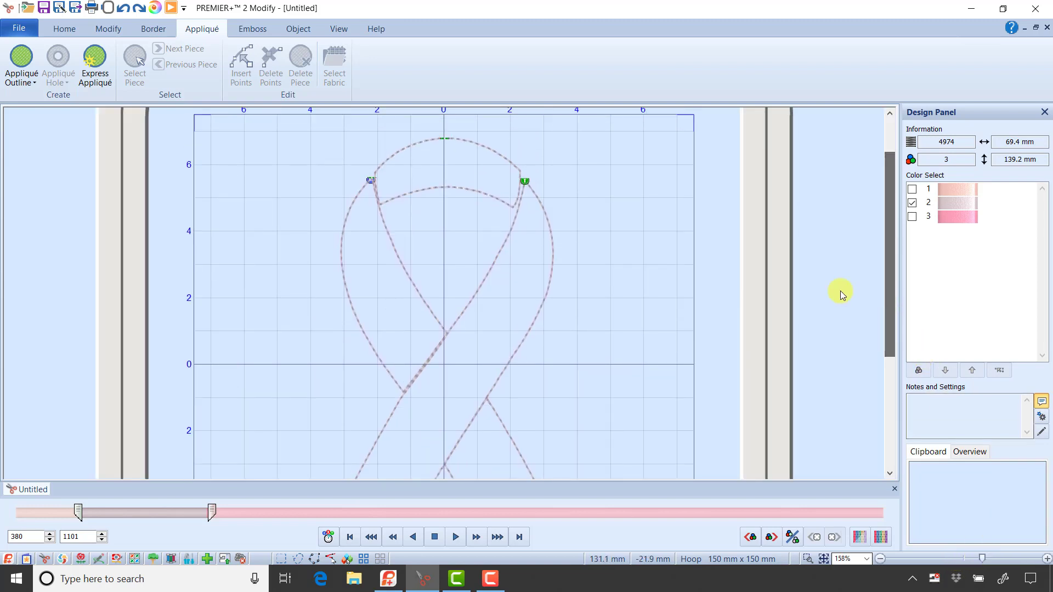
pyautogui.click(34, 80)
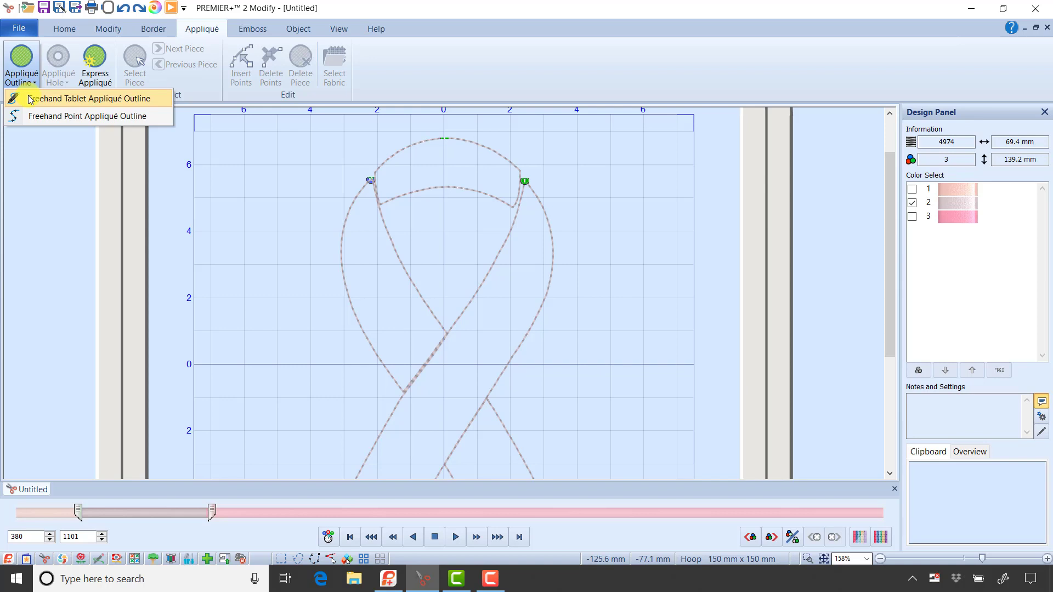
pyautogui.click(79, 119)
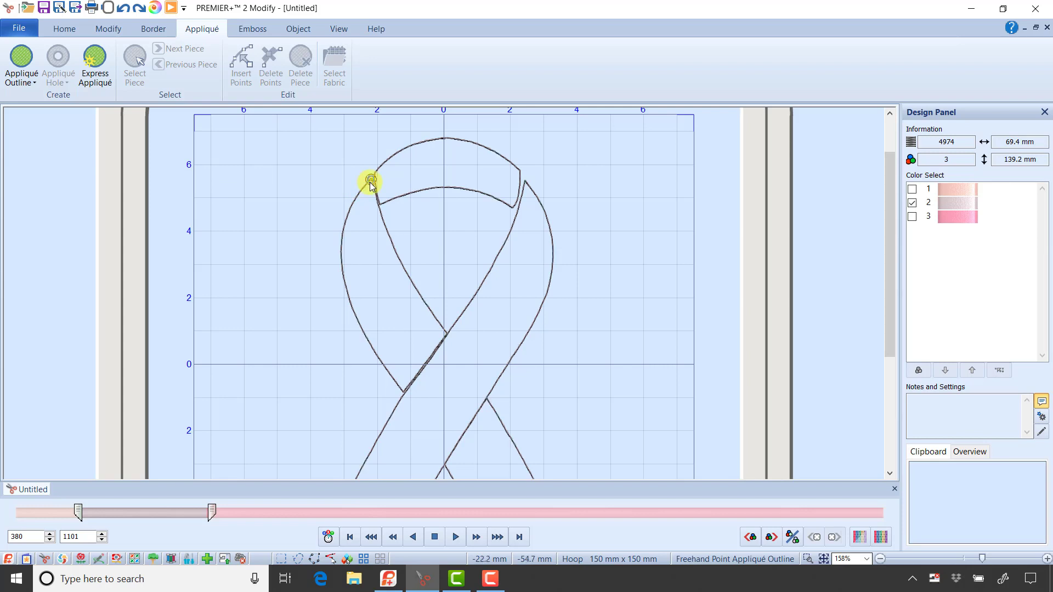
pyautogui.click(371, 178)
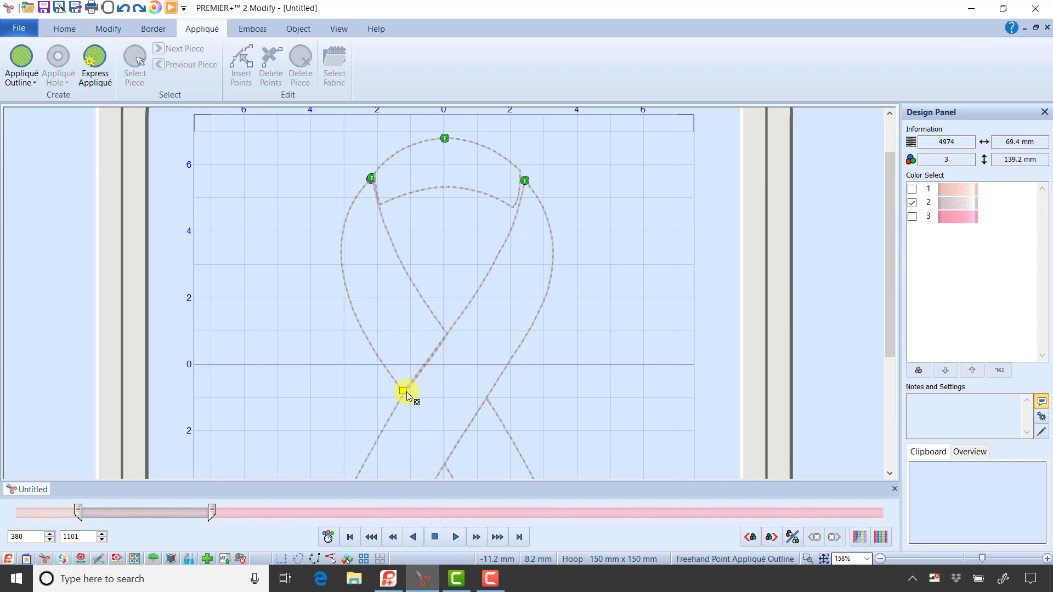
pyautogui.click(359, 325)
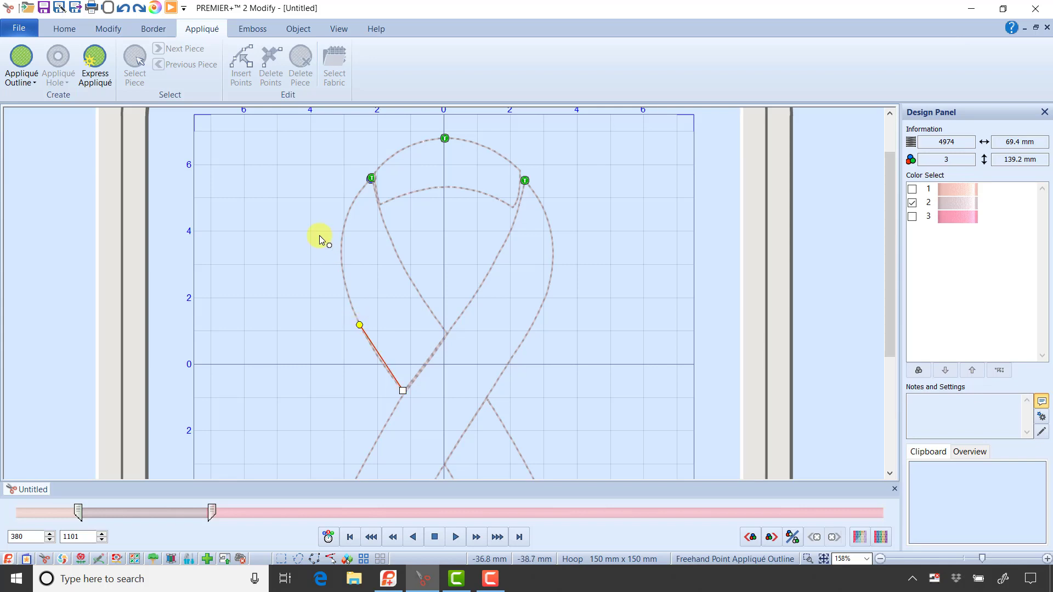
pyautogui.click(347, 219)
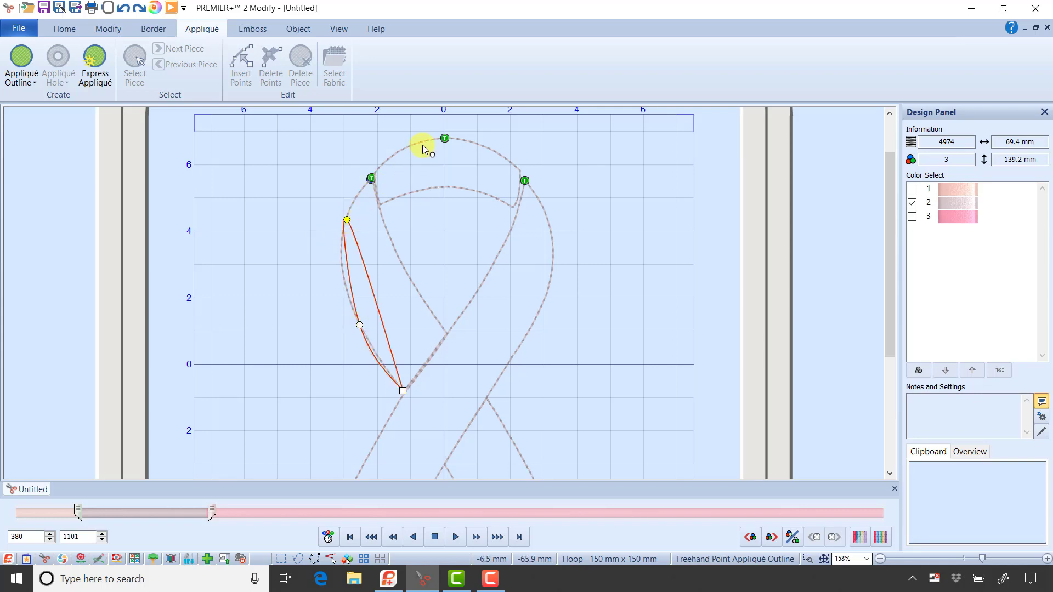
# - Continue the appliqué outline over the loop's top and down its right side, ending with a corner point at the right crossing
pyautogui.click(423, 139)
pyautogui.click(494, 149)
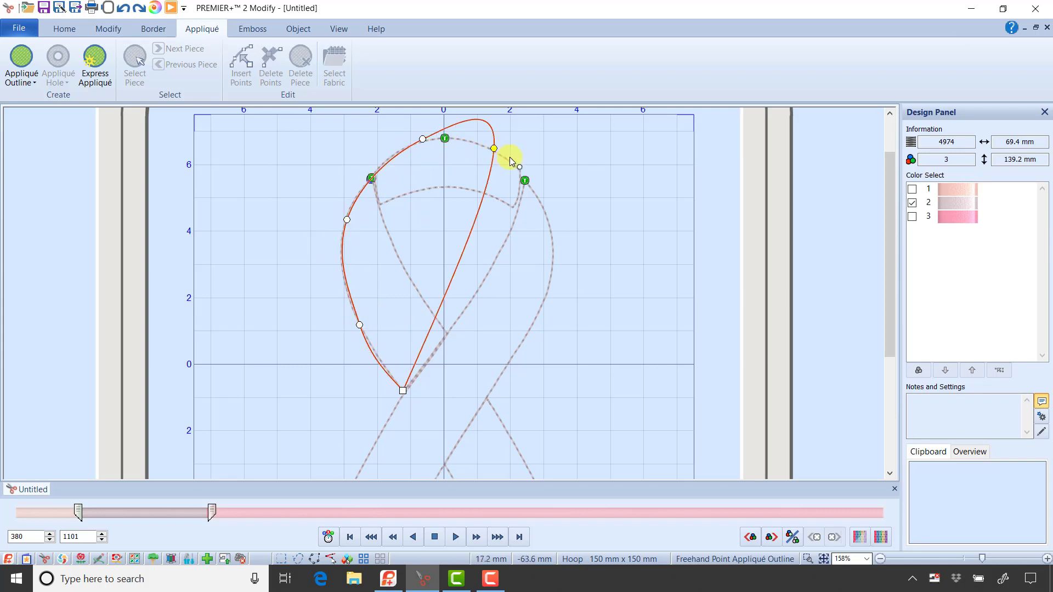
pyautogui.click(546, 214)
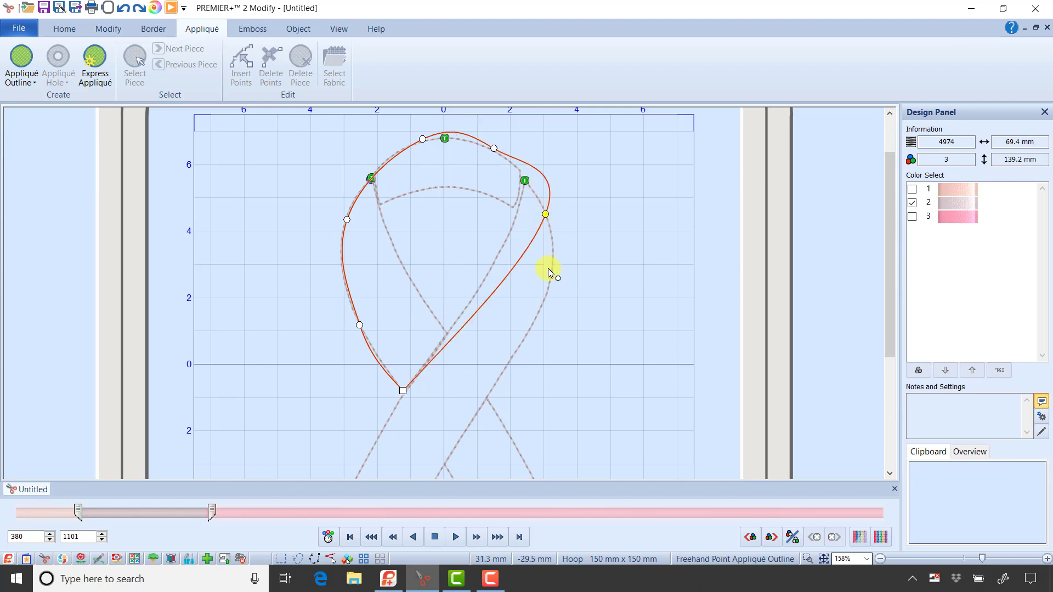
pyautogui.click(548, 288)
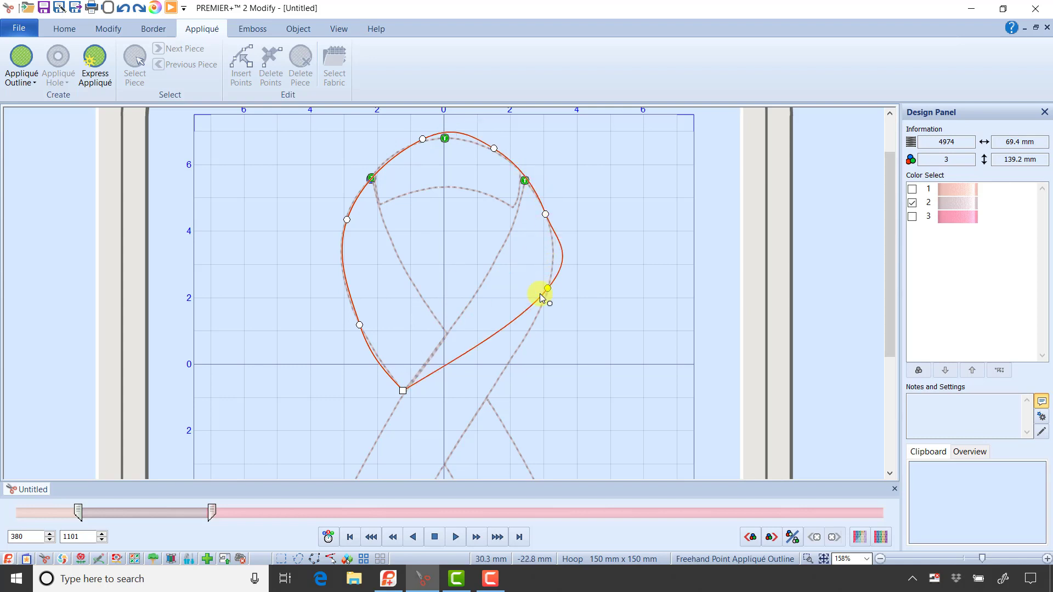
pyautogui.click(511, 358)
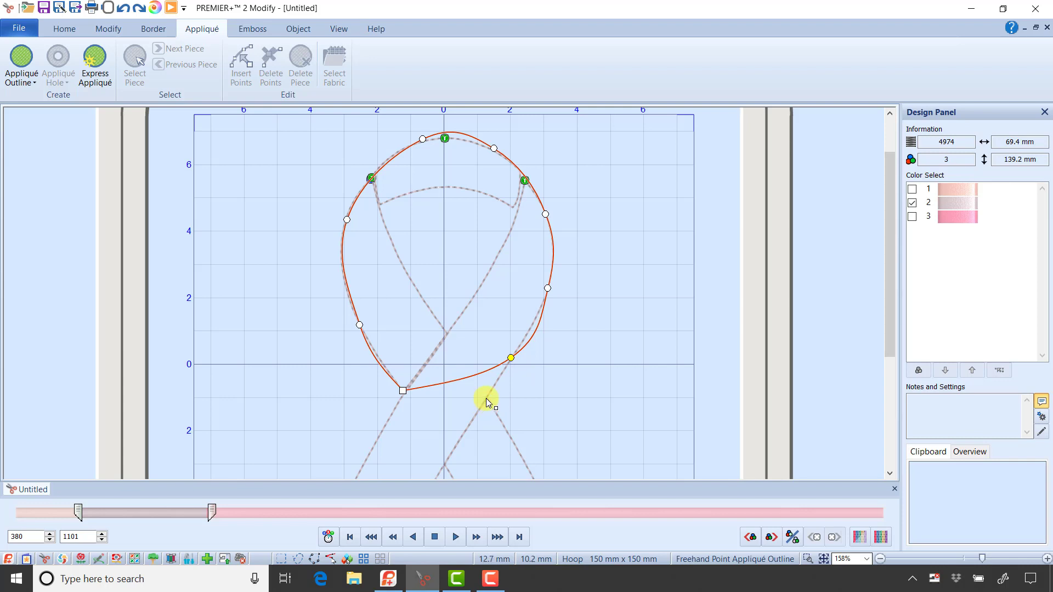
pyautogui.rightClick(486, 398)
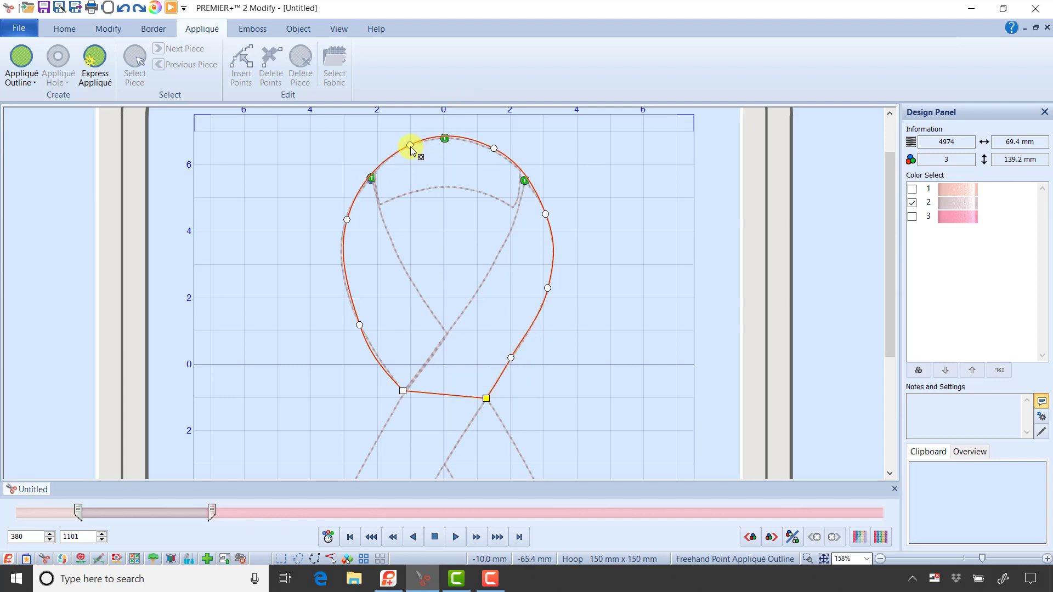
# - Fine-tune the outline points on the loop's top and left side so the curve follows the placement stitches
pyautogui.moveTo(494, 149); pyautogui.dragTo(495, 155)
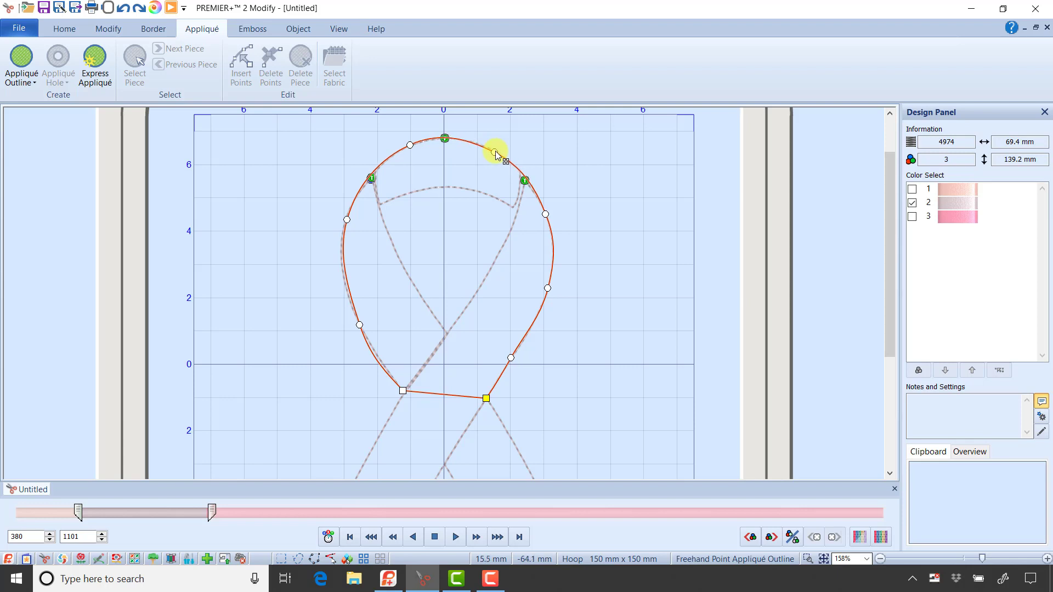
pyautogui.moveTo(347, 220); pyautogui.dragTo(344, 227)
pyautogui.click(359, 326)
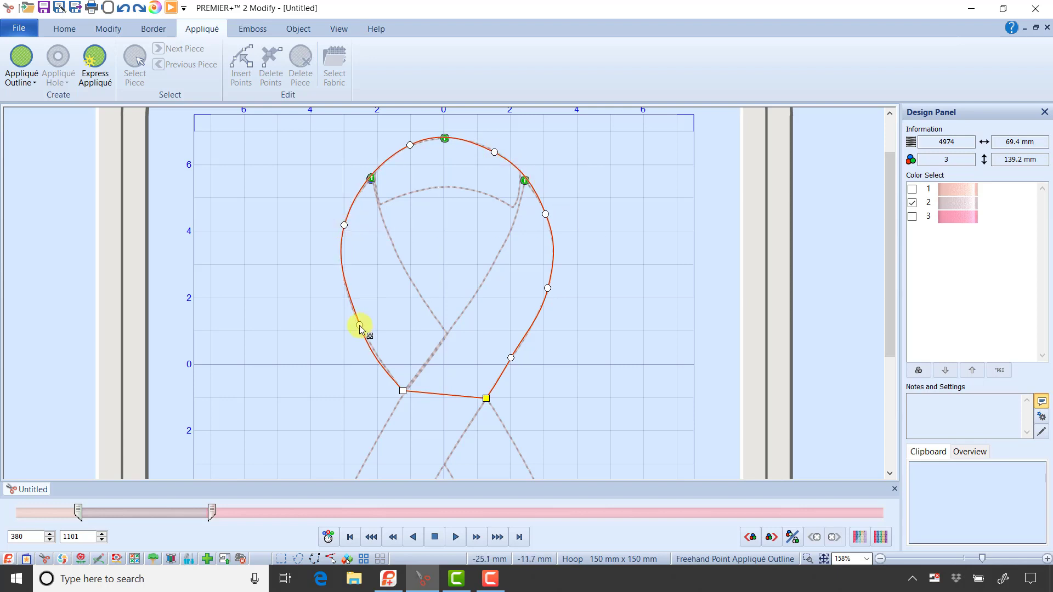
pyautogui.moveTo(359, 326); pyautogui.dragTo(357, 318)
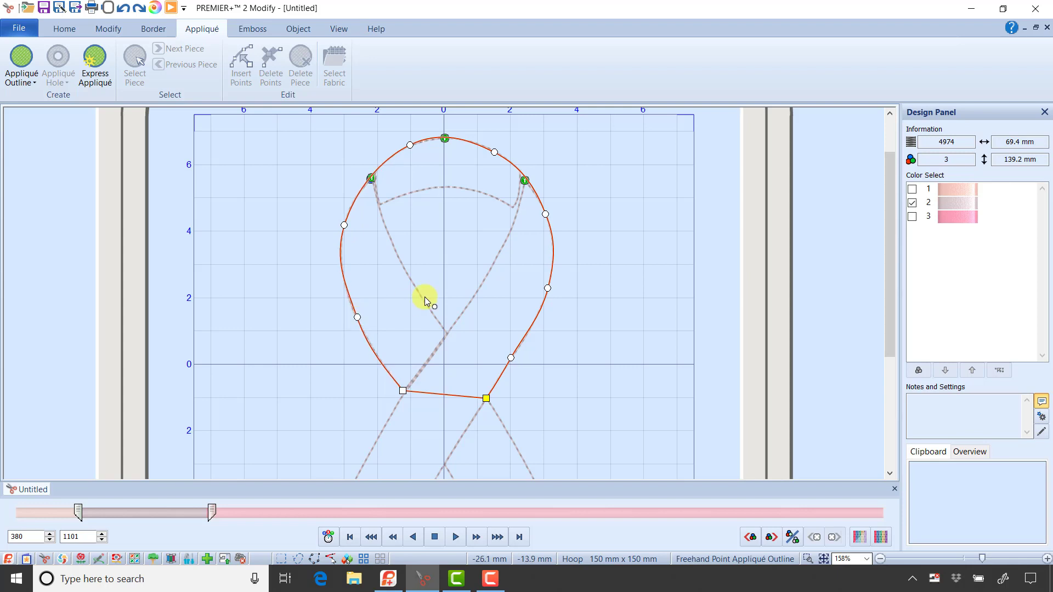
# - Extend the appliqué outline down the right tail's outer edge, around its outer corner and to its lowest tip
pyautogui.scroll(-3, 612, 231)
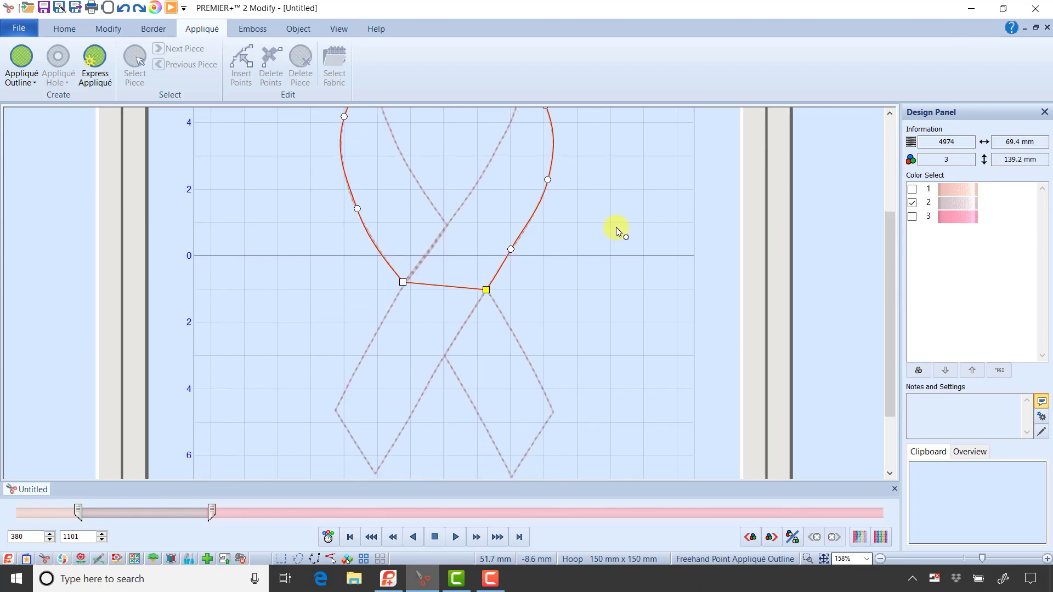
pyautogui.scroll(-2, 617, 228)
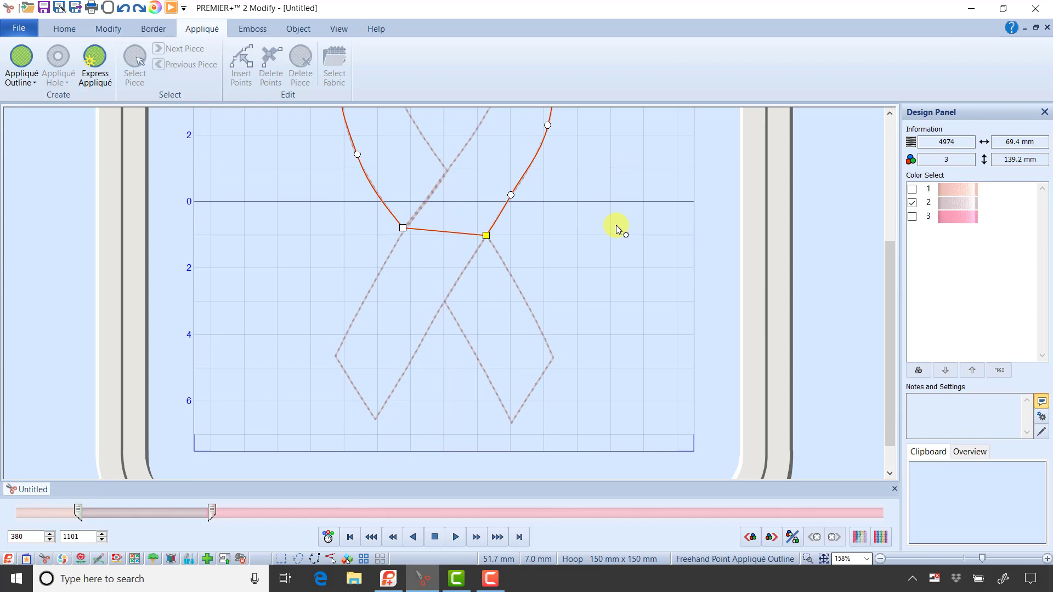
pyautogui.click(511, 274)
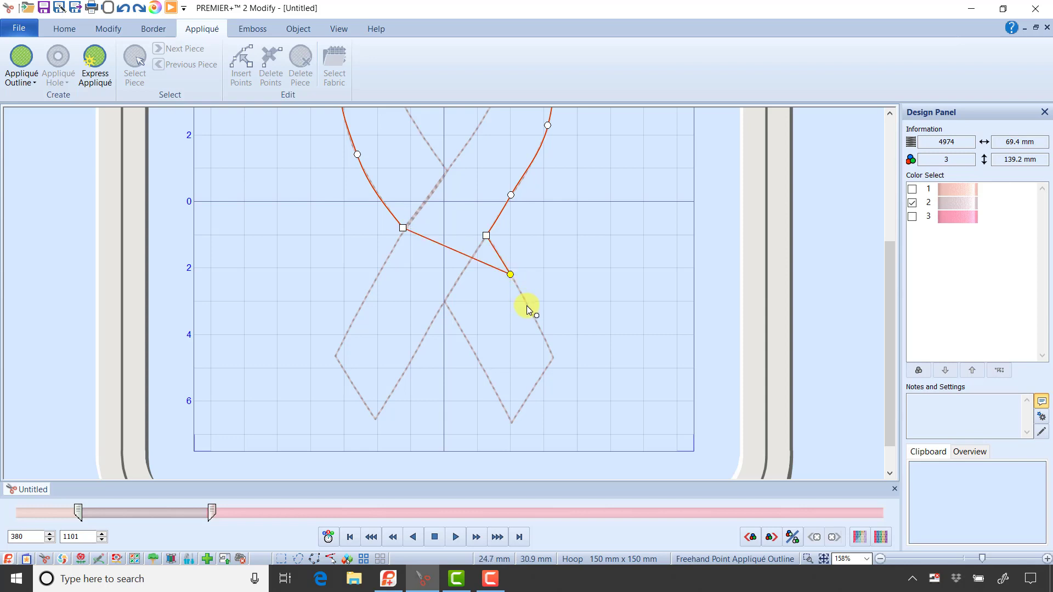
pyautogui.click(531, 311)
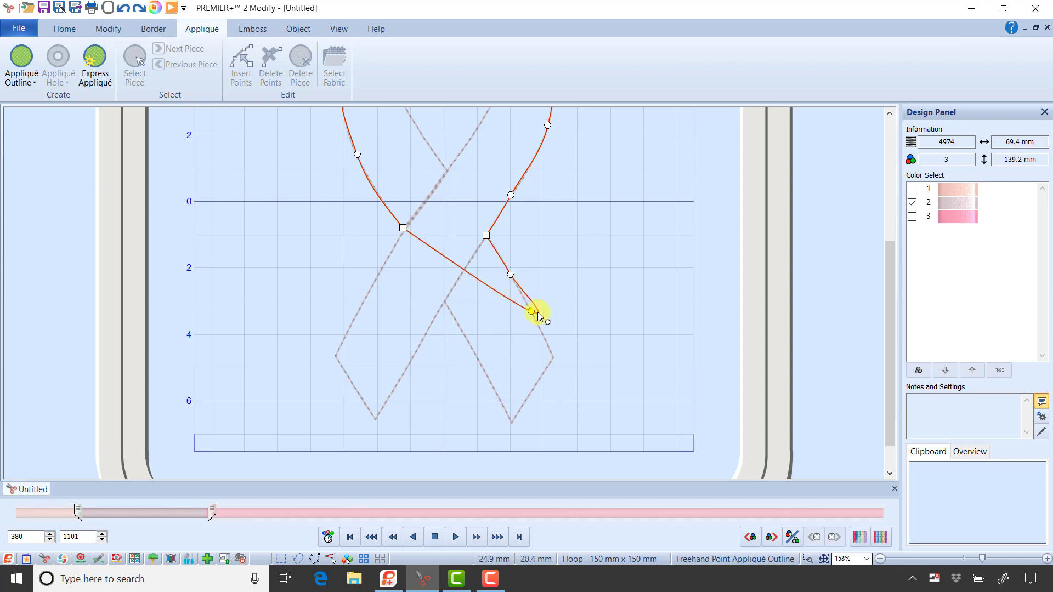
pyautogui.click(553, 358)
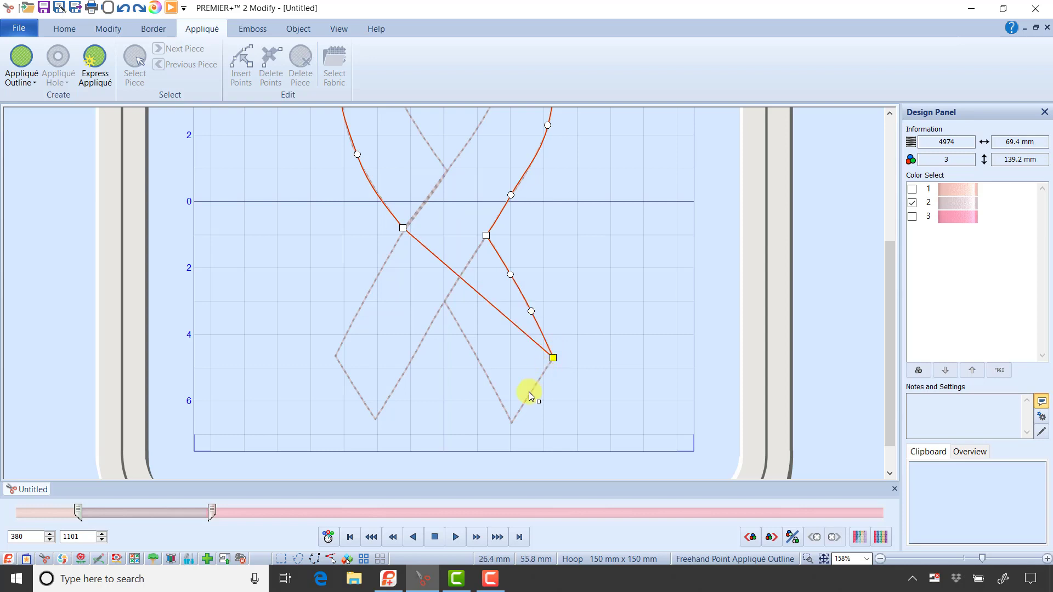
pyautogui.click(513, 423)
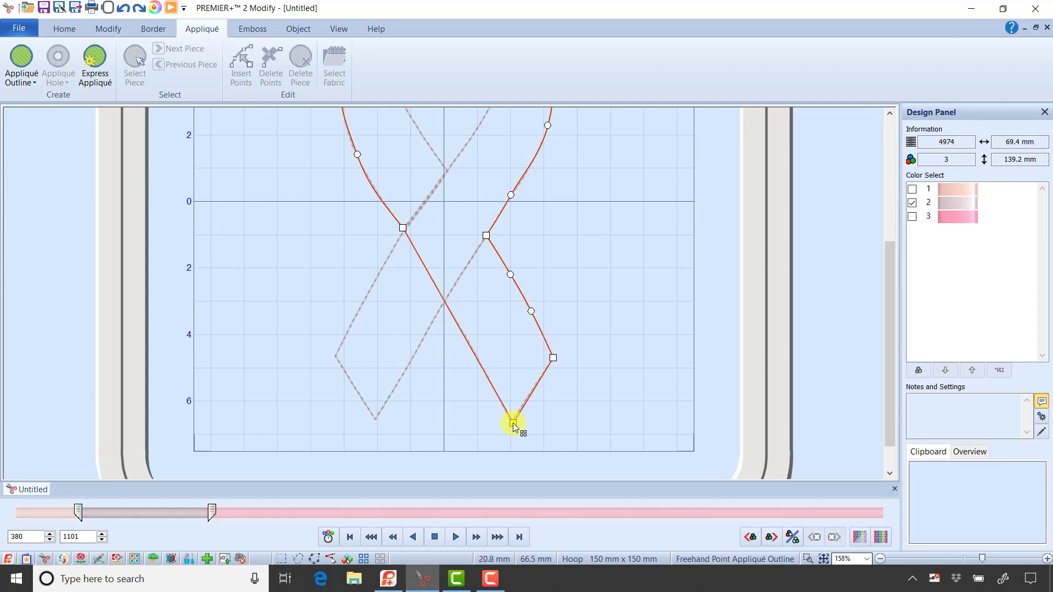
# - Trace the outline through the notch between the tails, around the left tail's corners and back up its outer edge
pyautogui.click(444, 302)
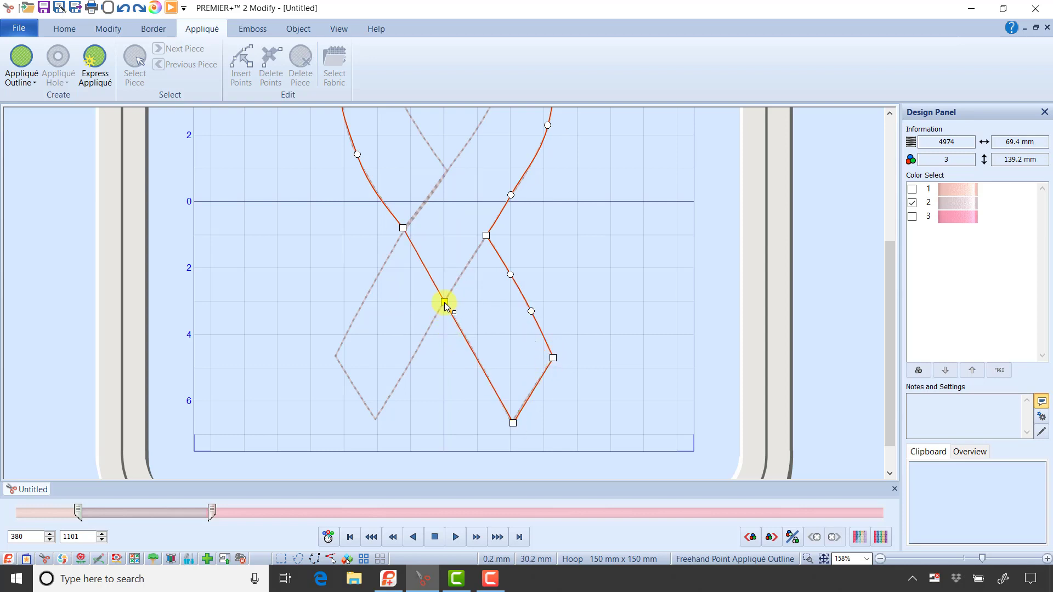
pyautogui.click(376, 420)
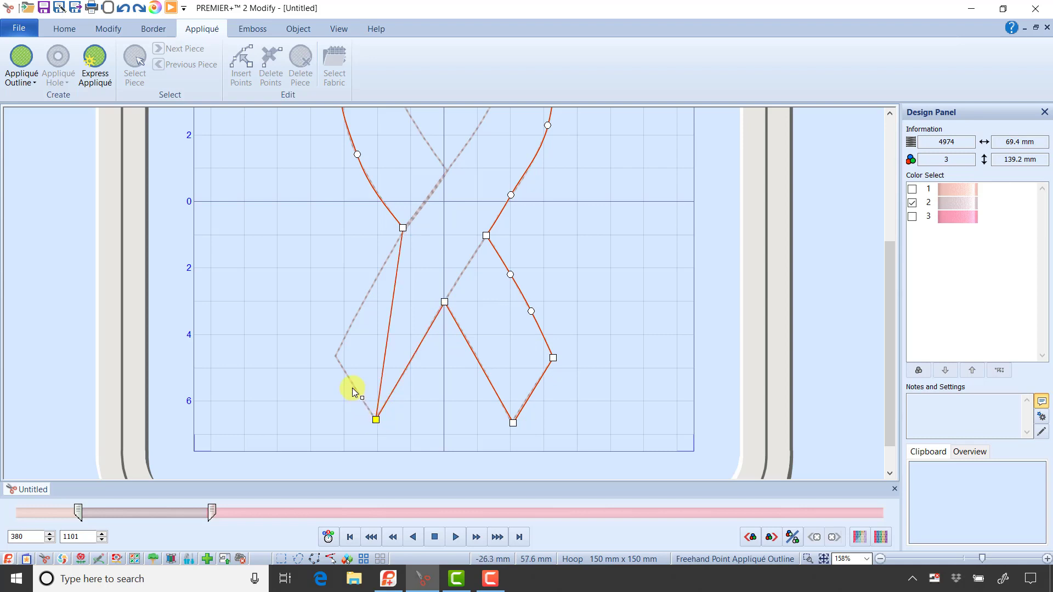
pyautogui.click(335, 355)
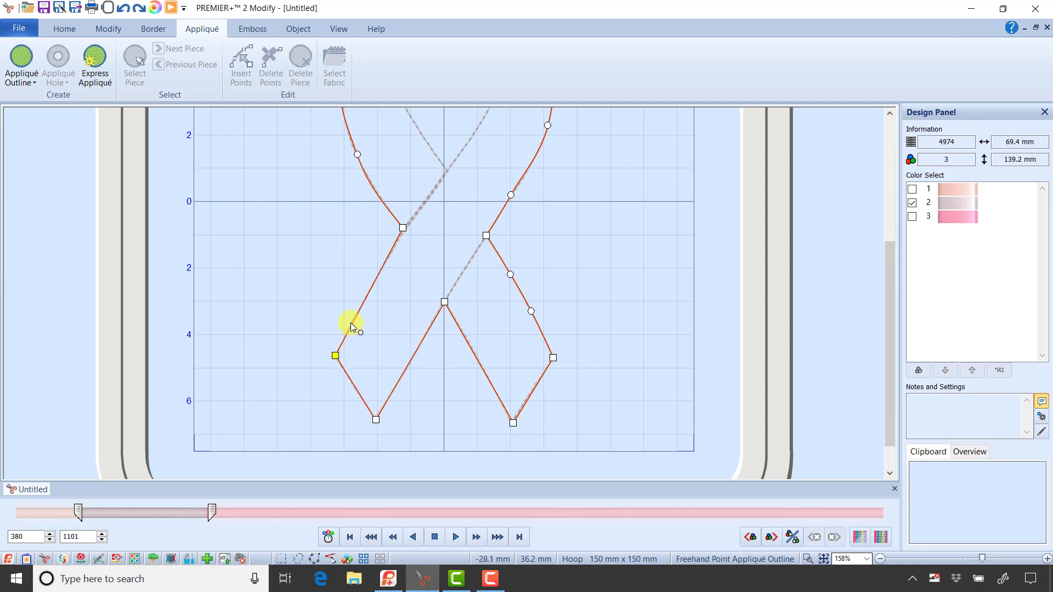
pyautogui.click(383, 271)
# - Finish the ribbon outline and fill it with a light pink Quick appliqué in the Woven texture
pyautogui.scroll(3, 561, 255)
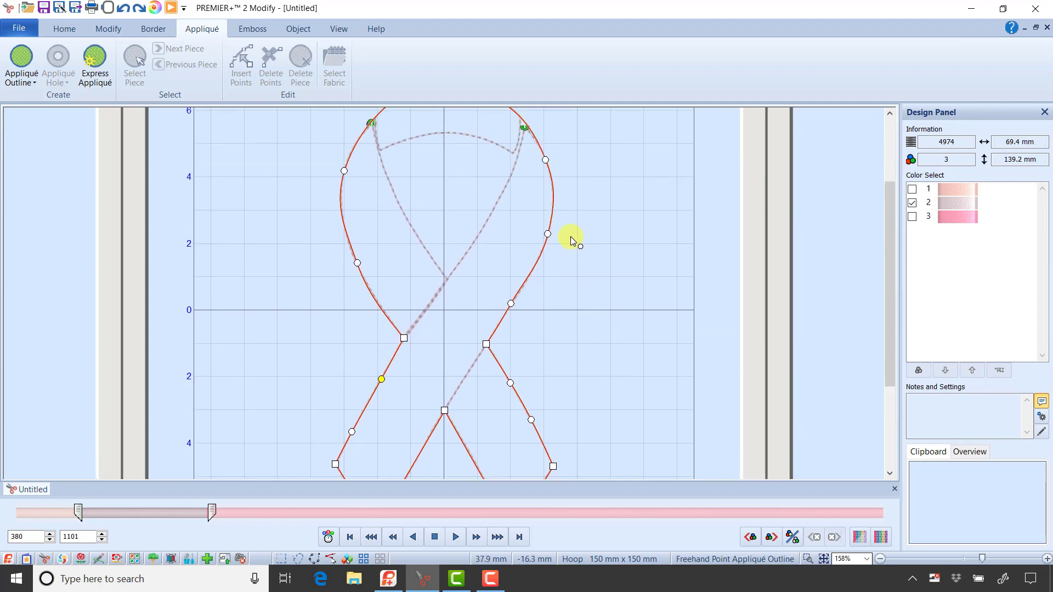
pyautogui.press('Return')
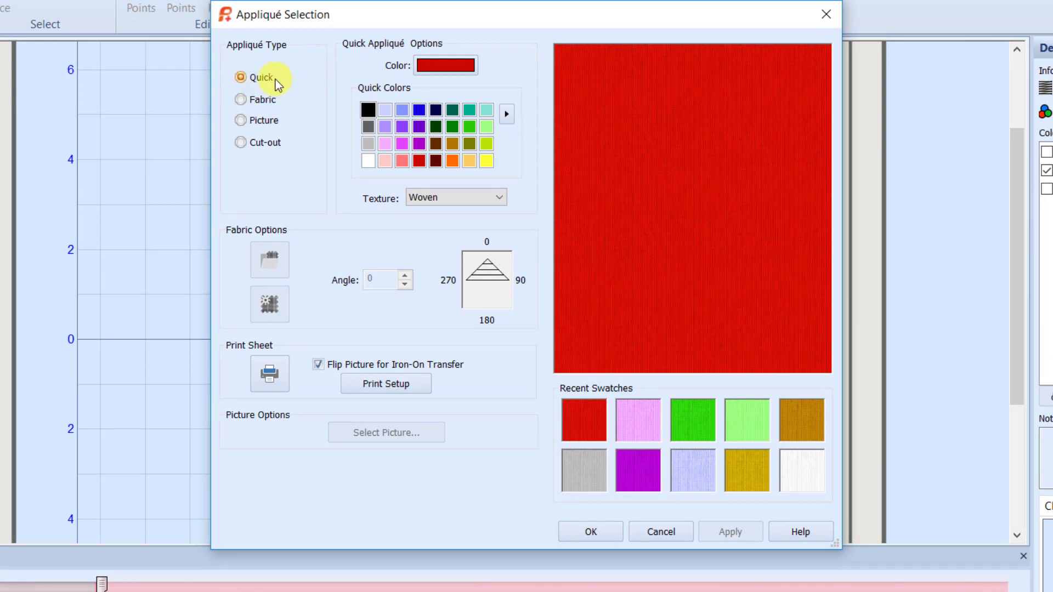
pyautogui.click(385, 145)
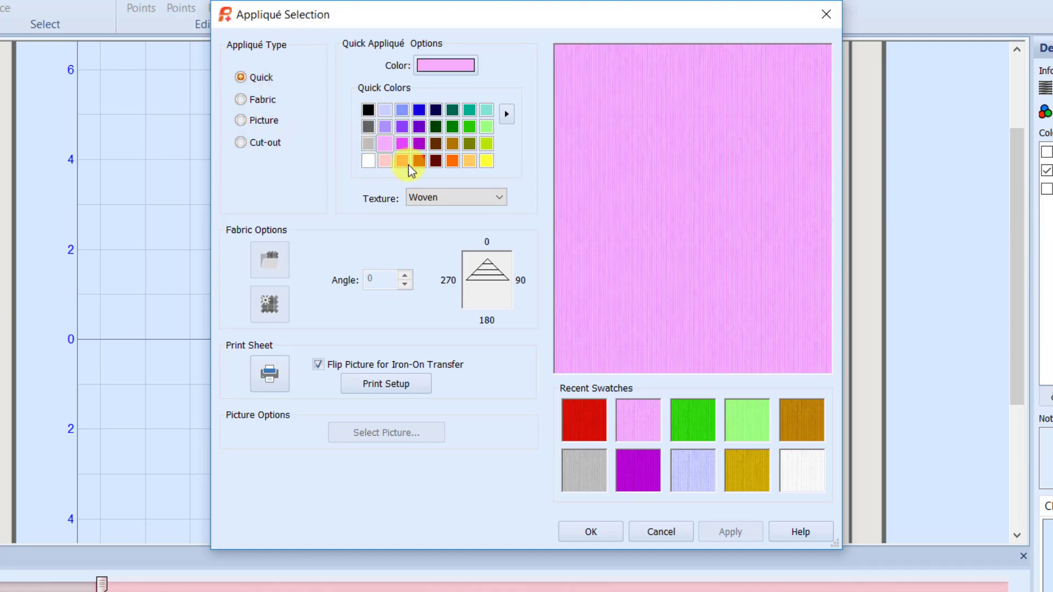
pyautogui.click(604, 529)
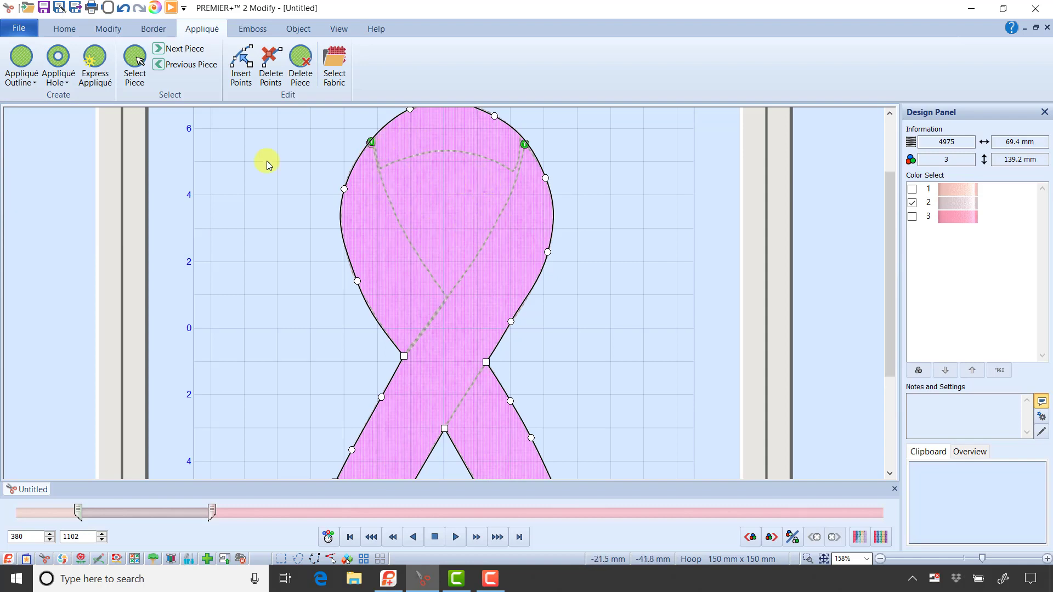
# - Start a Freehand Point Appliqué Hole and trace the arc along the top of the loop's inner opening, from corner to corner
pyautogui.click(58, 78)
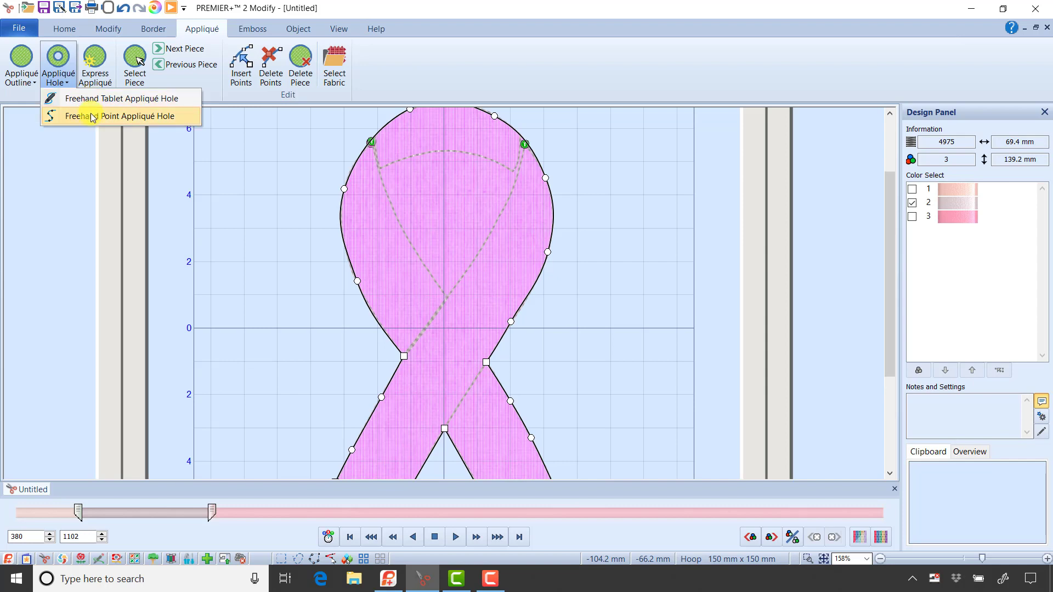
pyautogui.click(124, 116)
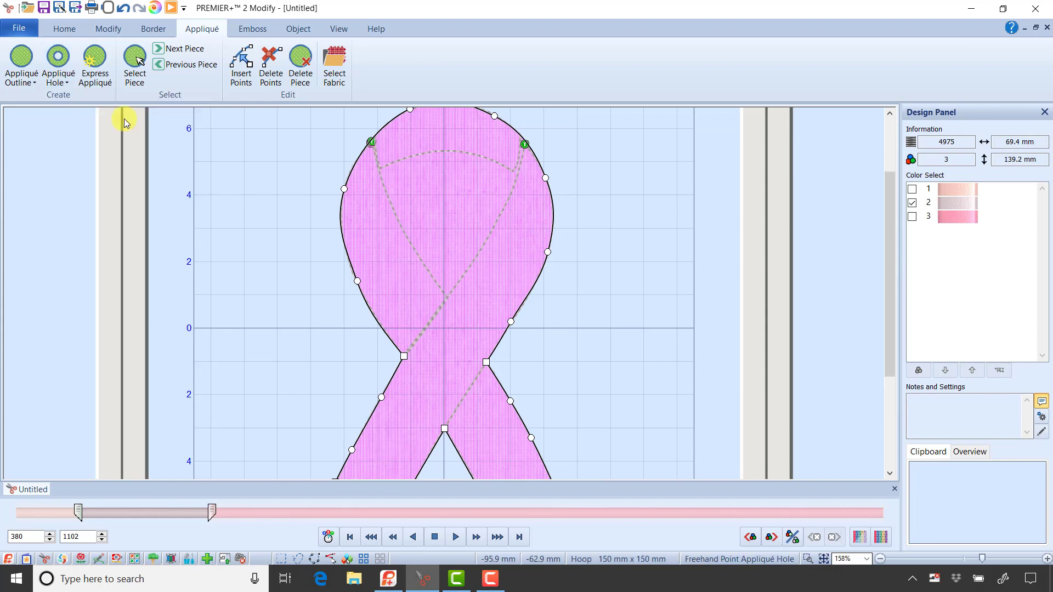
pyautogui.click(379, 169)
pyautogui.click(428, 152)
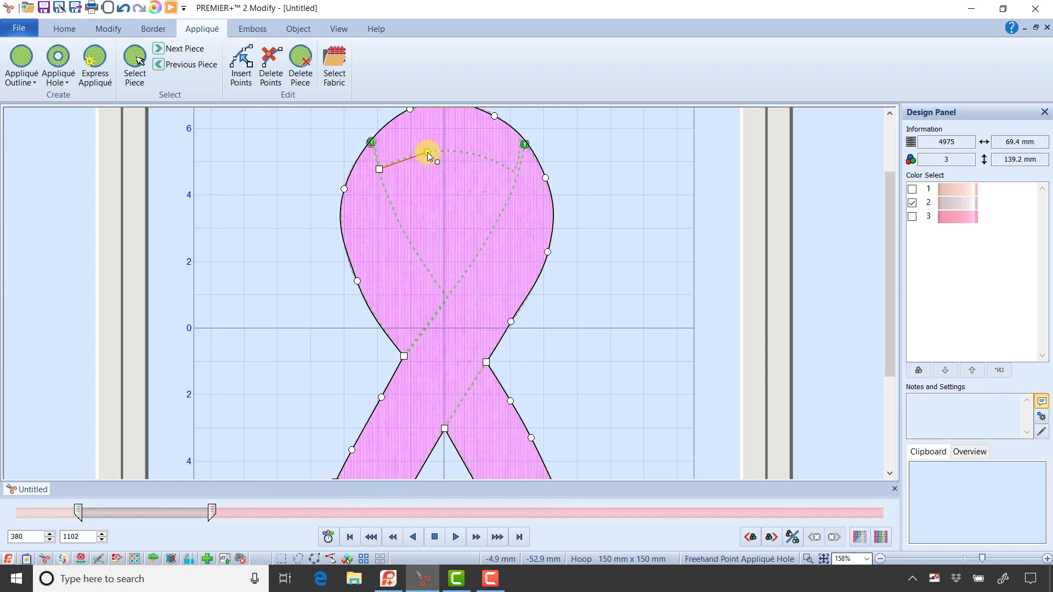
pyautogui.click(471, 152)
pyautogui.click(518, 173)
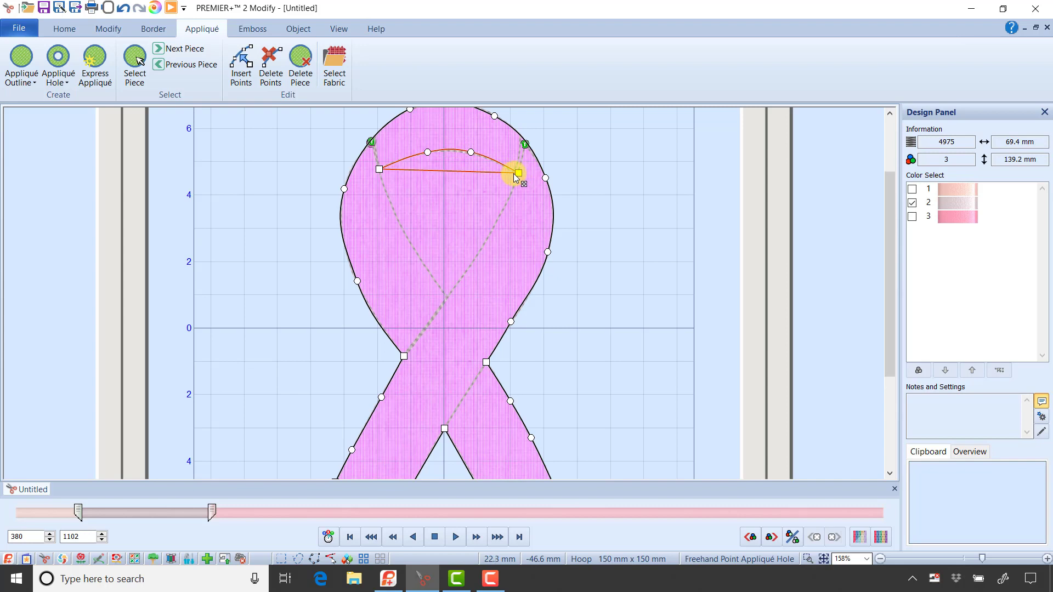
# - Continue the hole outline down the opening's right side to its lower tip and back up the left side along the placement stitches
pyautogui.click(505, 206)
pyautogui.click(483, 245)
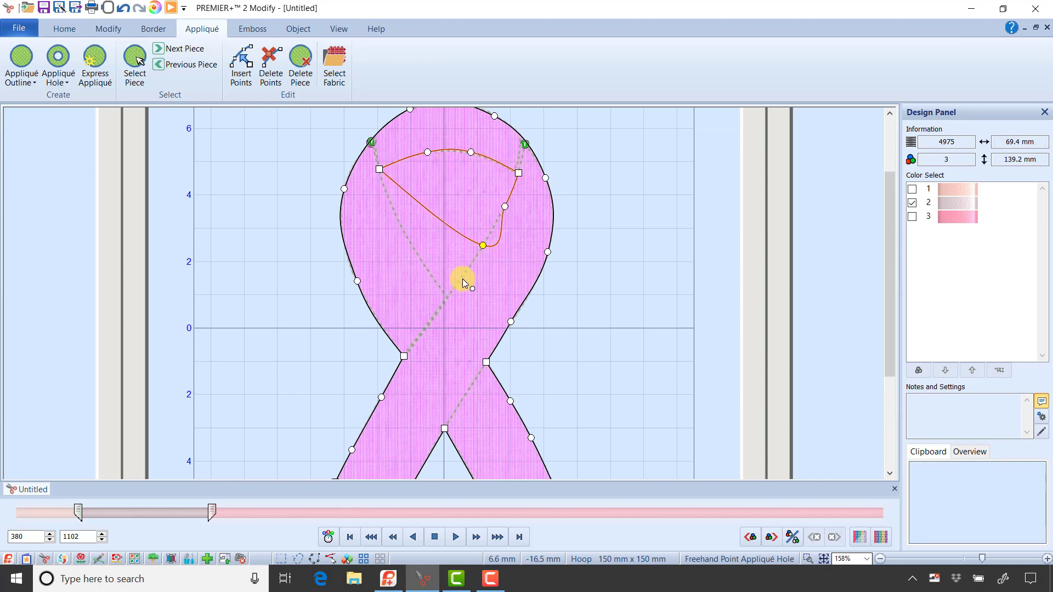
pyautogui.rightClick(446, 298)
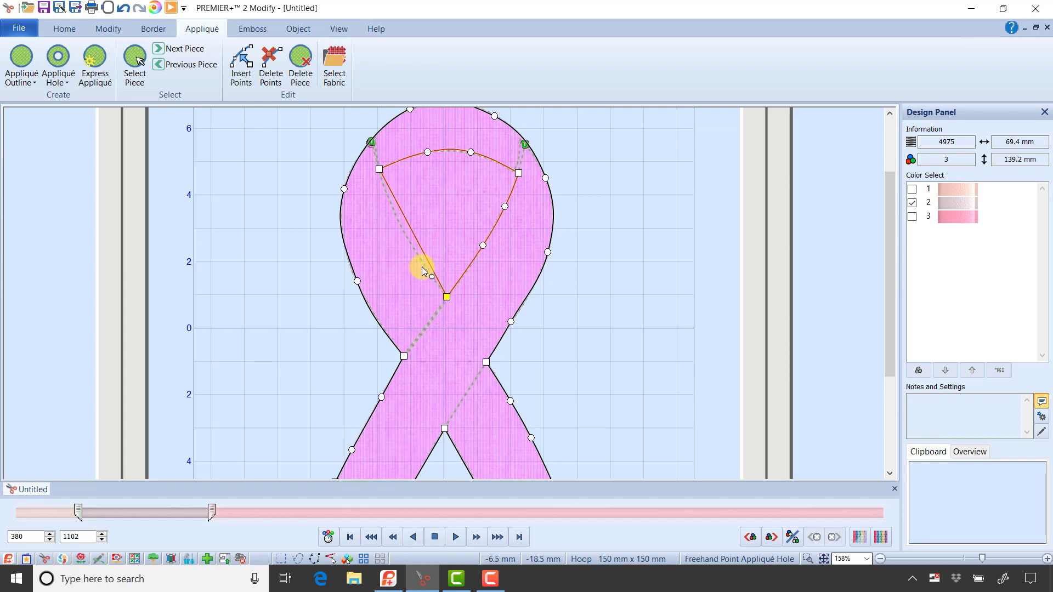
pyautogui.click(424, 265)
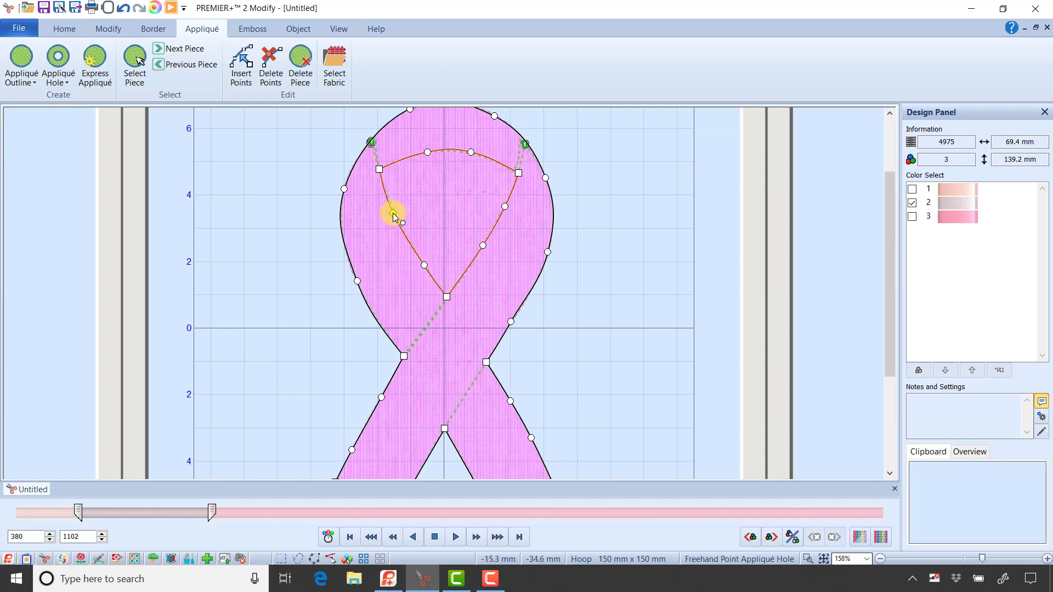
pyautogui.click(393, 209)
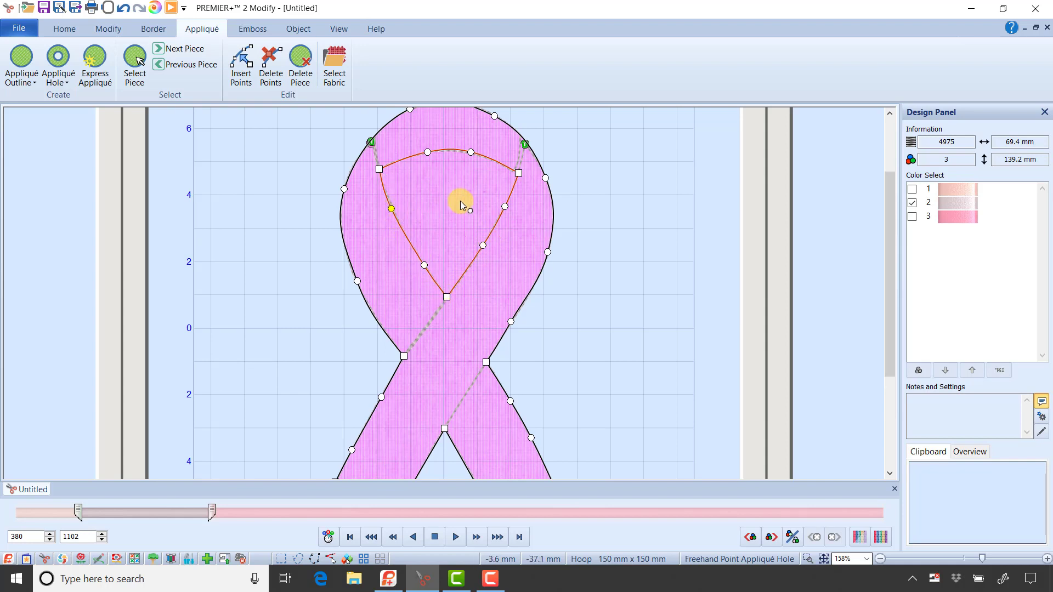
# - Adjust the right-hand curve point on the hole's top arc, cut out the hole and deselect the hole tool
pyautogui.moveTo(473, 156); pyautogui.dragTo(476, 158)
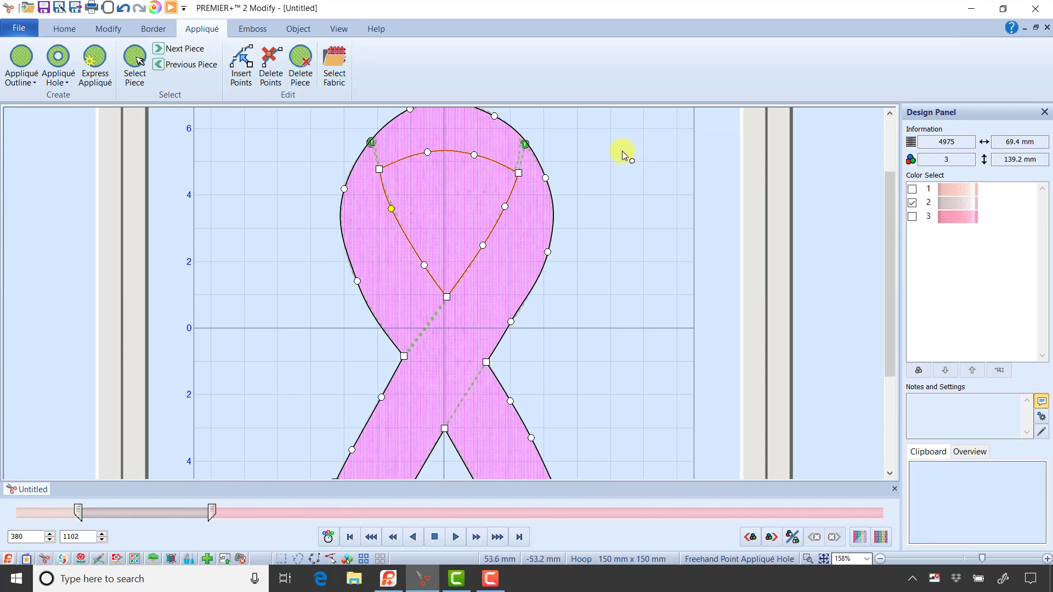
pyautogui.press('Return')
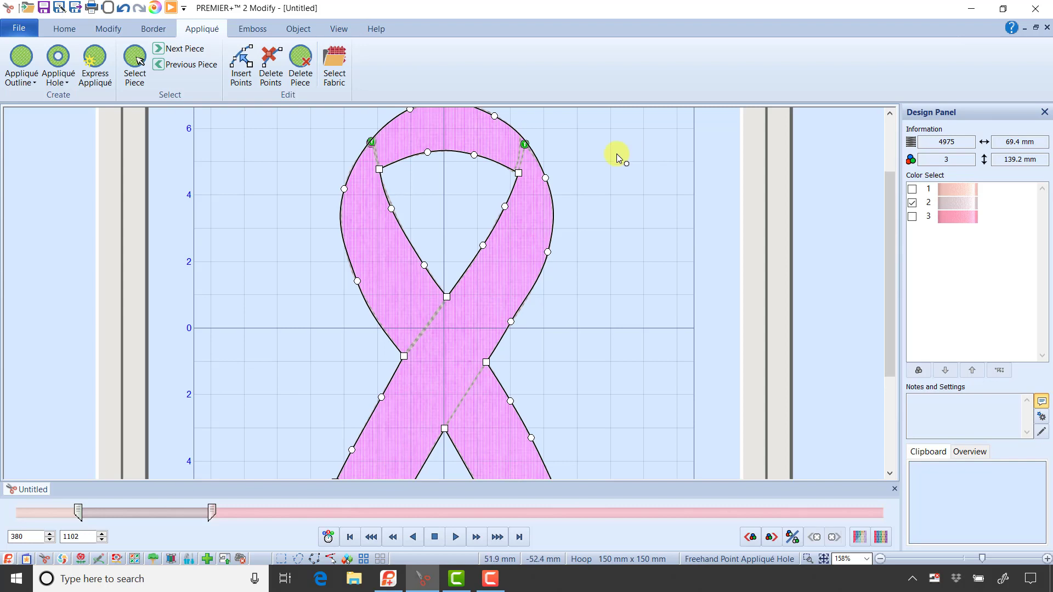
pyautogui.rightClick(616, 154)
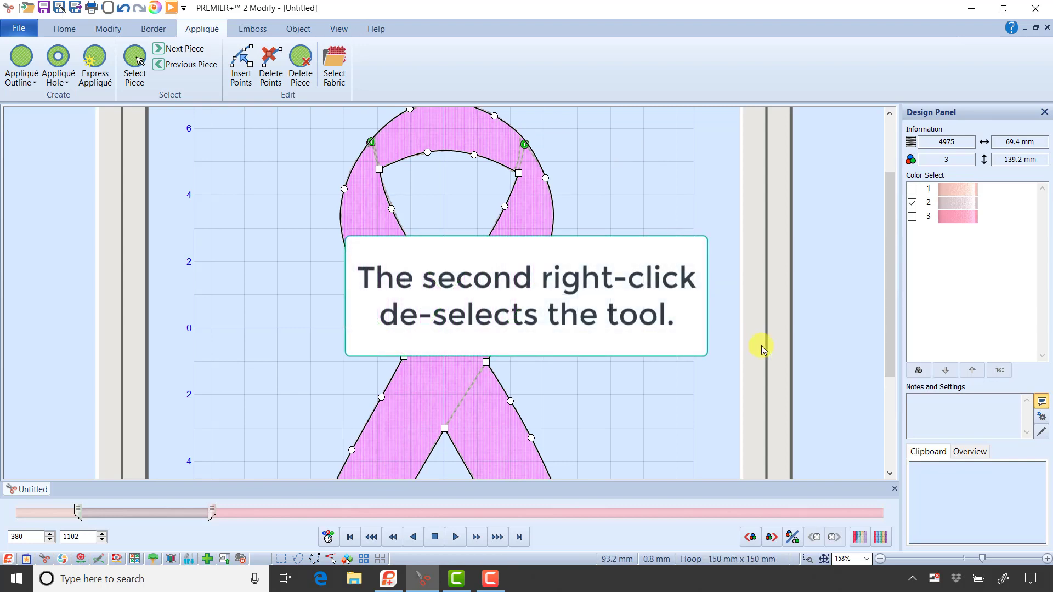
# - Fit the whole ribbon in view and make the stitches of all three color blocks visible
pyautogui.click(823, 559)
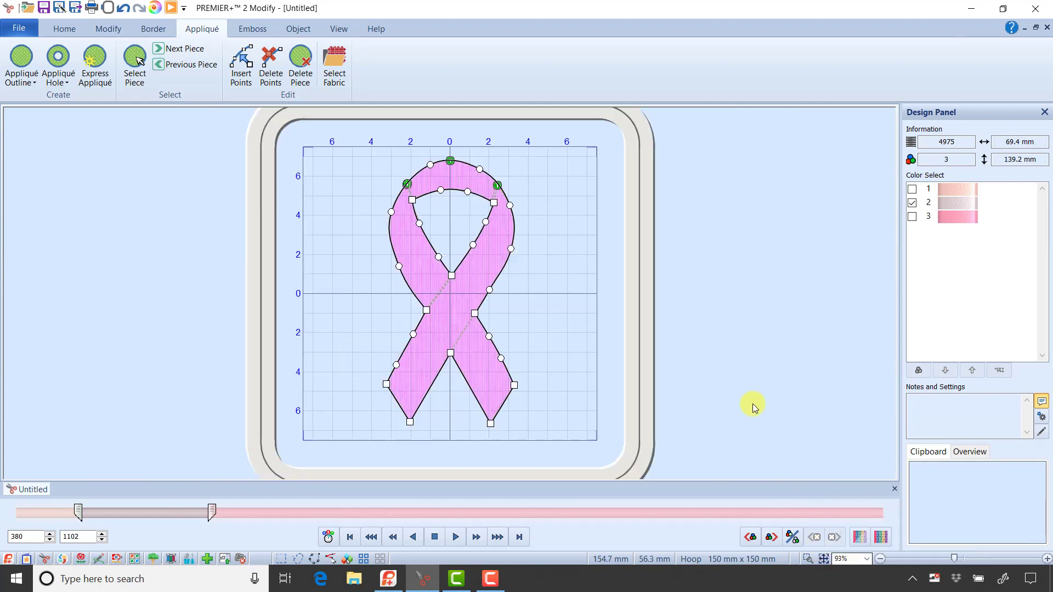
pyautogui.click(880, 540)
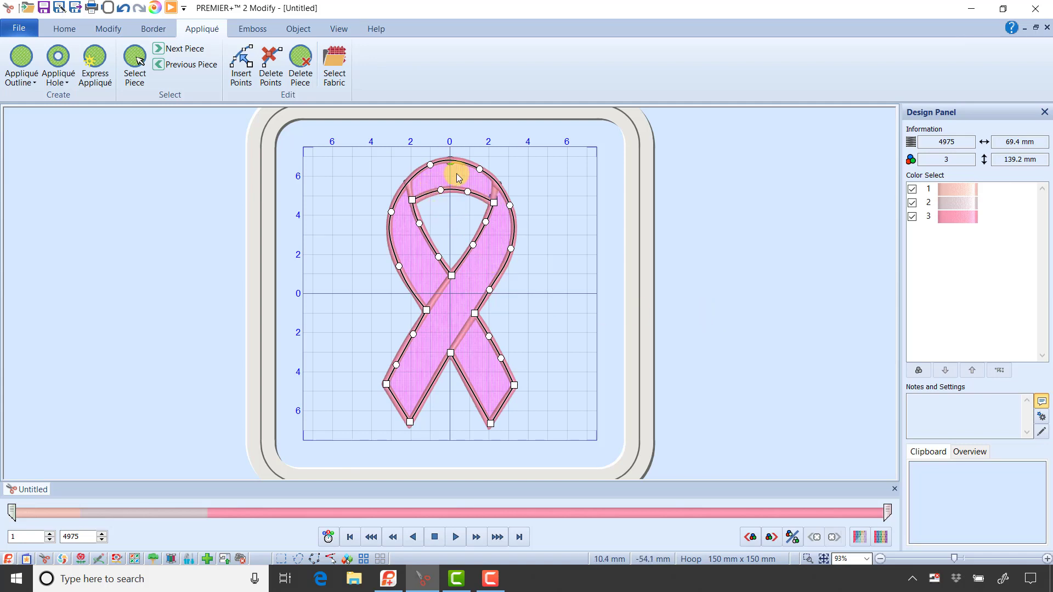
# - Play the ribbon's stitch-out from the beginning in the Design Player
pyautogui.click(75, 30)
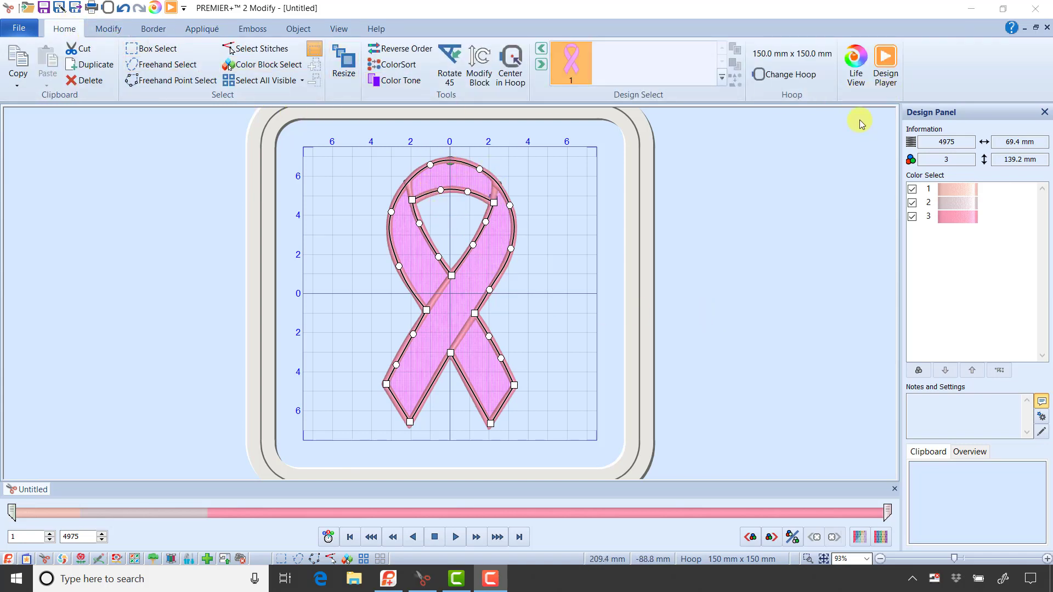
pyautogui.click(887, 78)
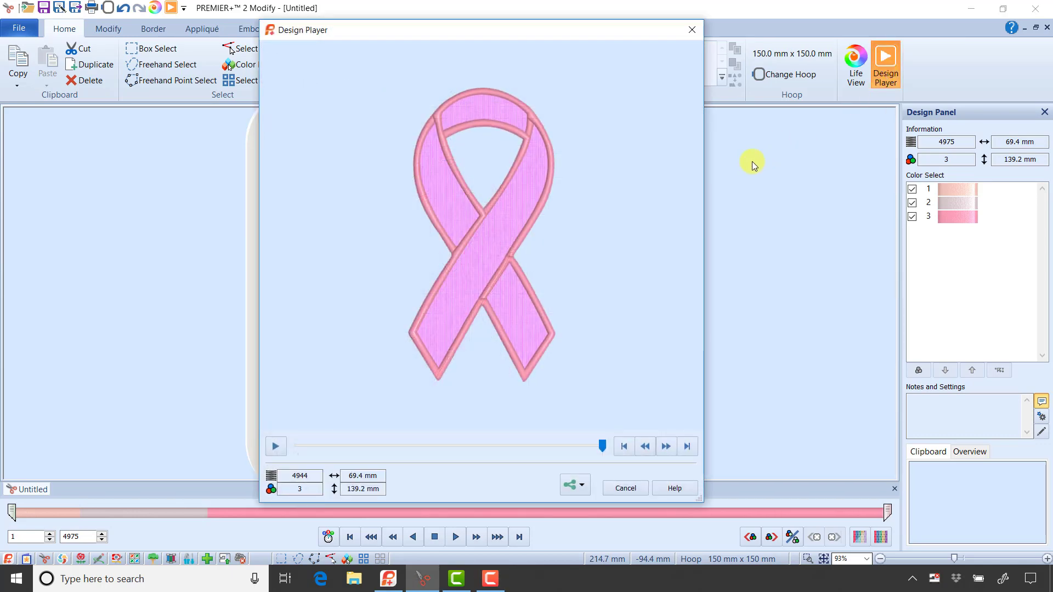
pyautogui.click(274, 443)
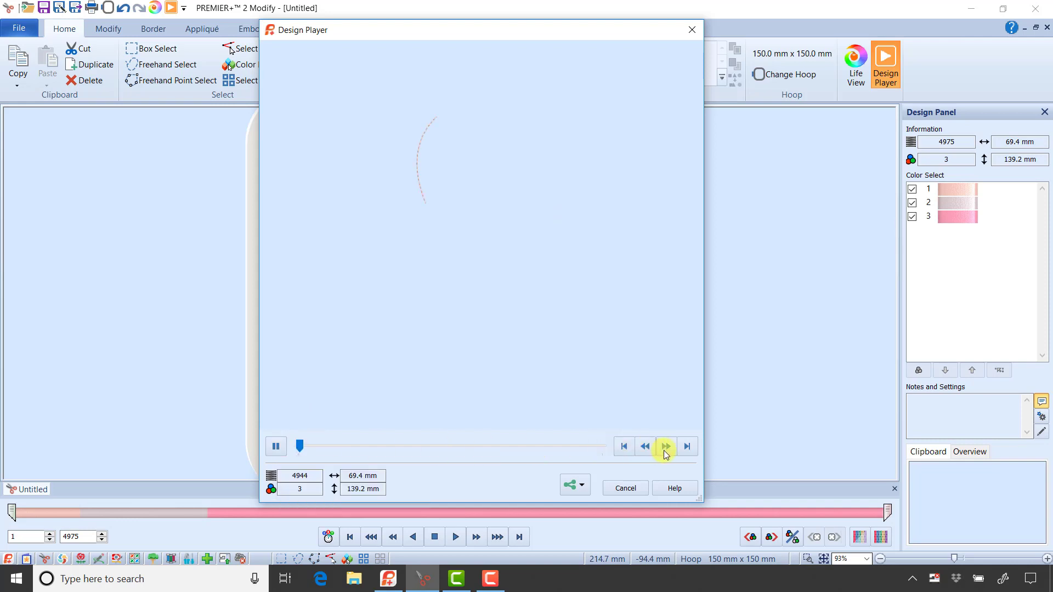